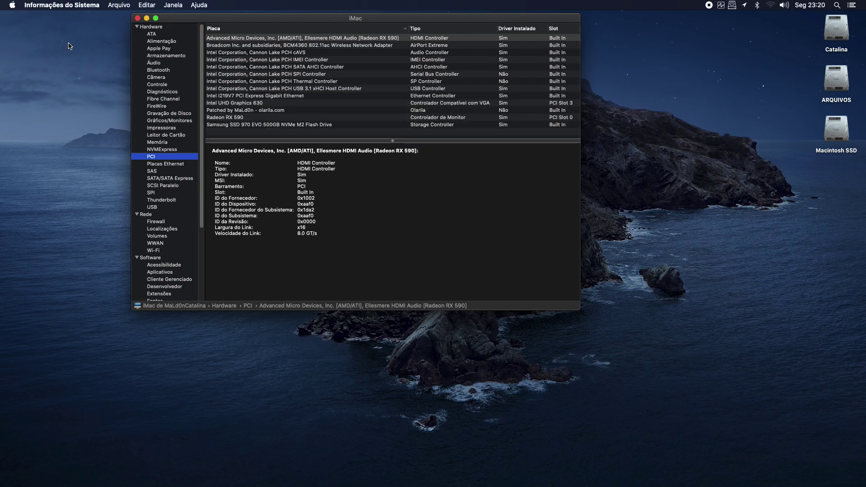
- Quit System Information and launch Geekbench 4
click(52, 4)
click(81, 75)
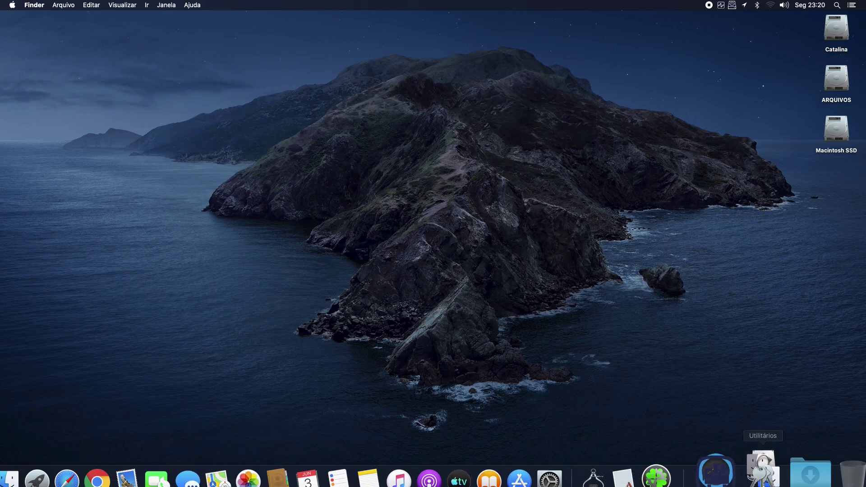
click(721, 460)
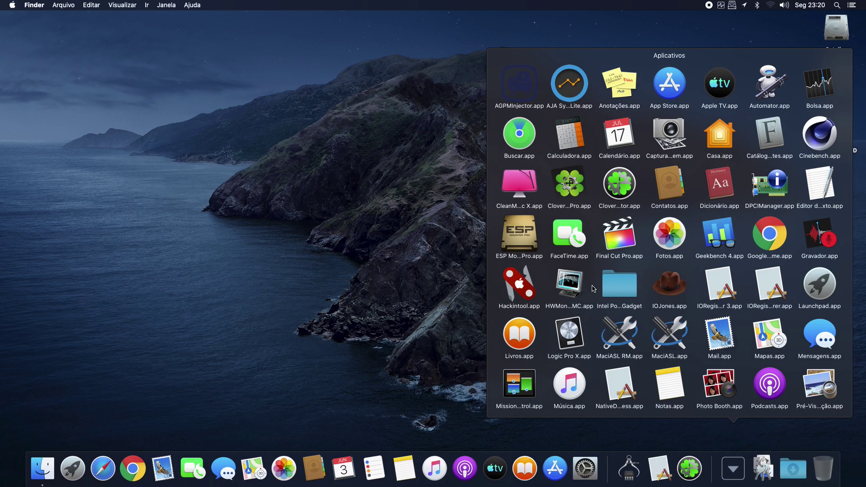
click(721, 252)
drag(303, 143, 508, 136)
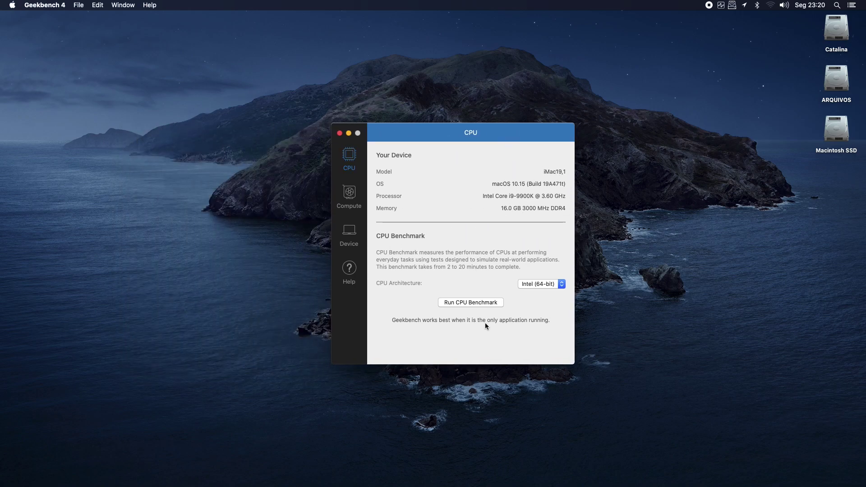
- Run the OpenCL compute benchmark on the AMD Radeon RX 590 Compute Engine and close its results
click(357, 202)
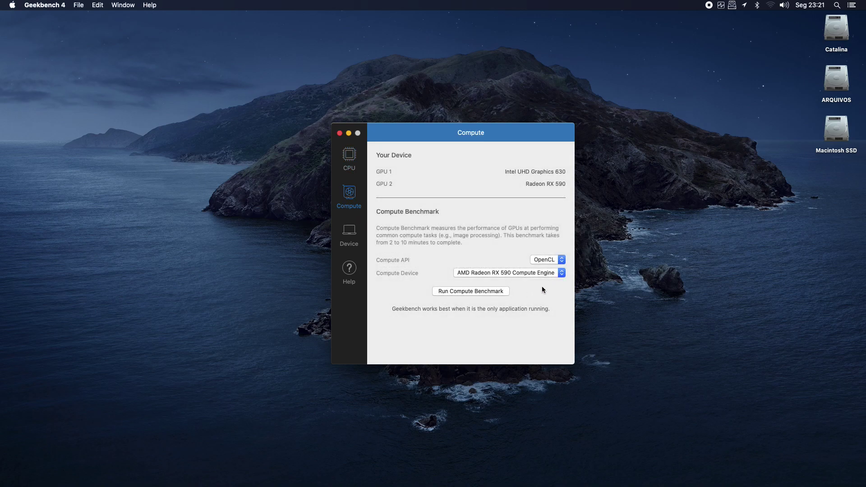
click(471, 291)
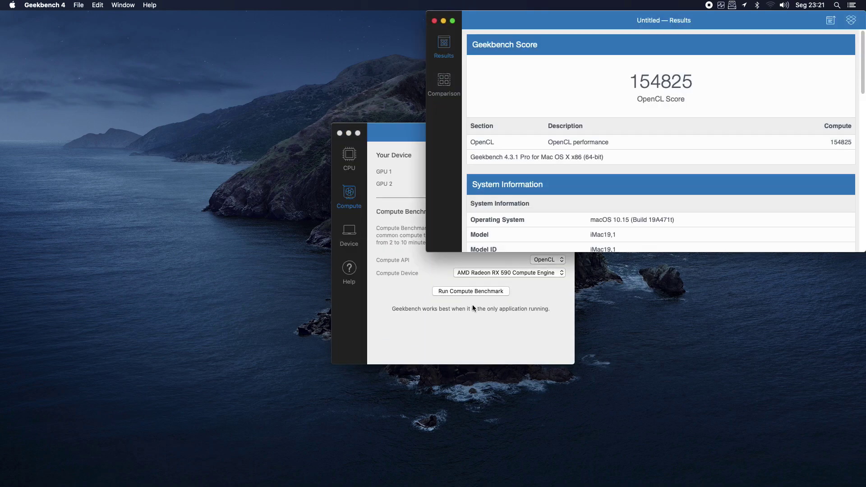
click(434, 21)
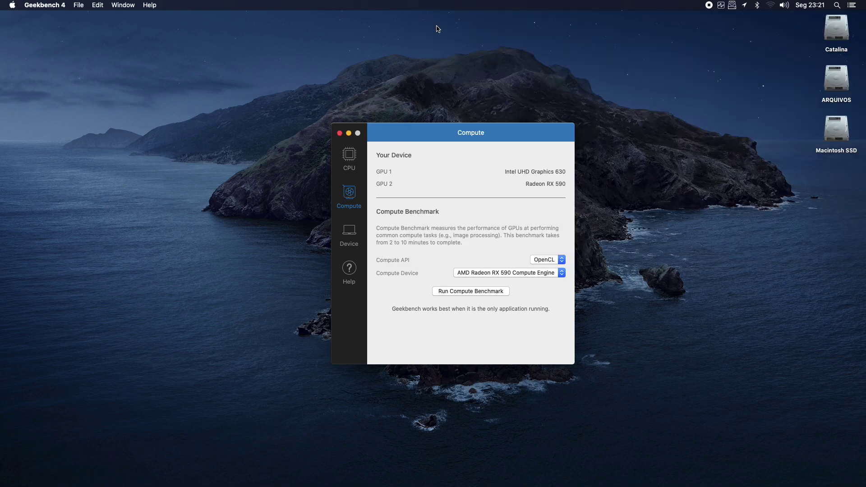
- Run the compute benchmark on the AMD Radeon RX 590 with the Metal API and close its results
click(562, 259)
click(547, 255)
click(461, 290)
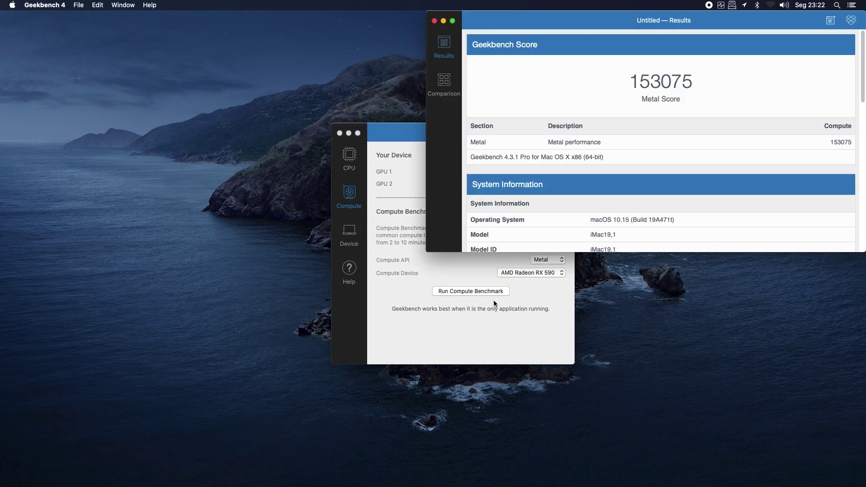
click(434, 20)
- Run the CPU benchmark with the Intel (64-bit) architecture
click(356, 157)
drag(415, 128, 299, 77)
click(352, 248)
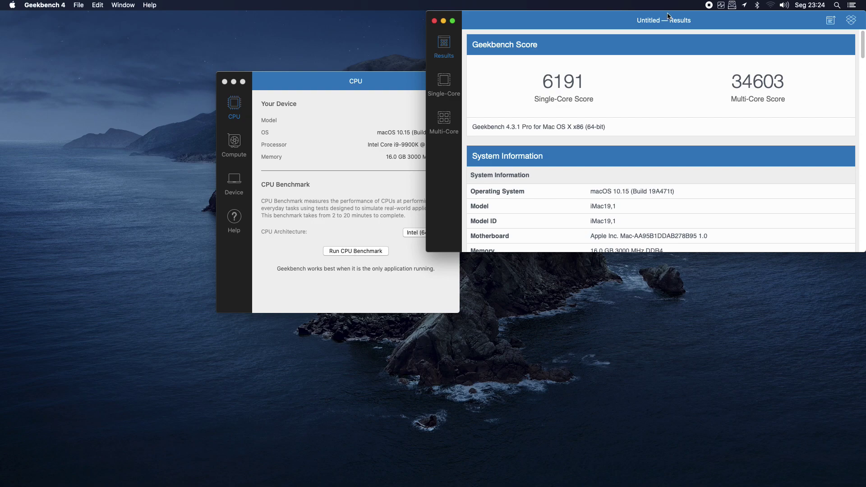
- Move the CPU results window clear of the desktop drives and quit Geekbench
drag(568, 21, 220, 55)
click(59, 3)
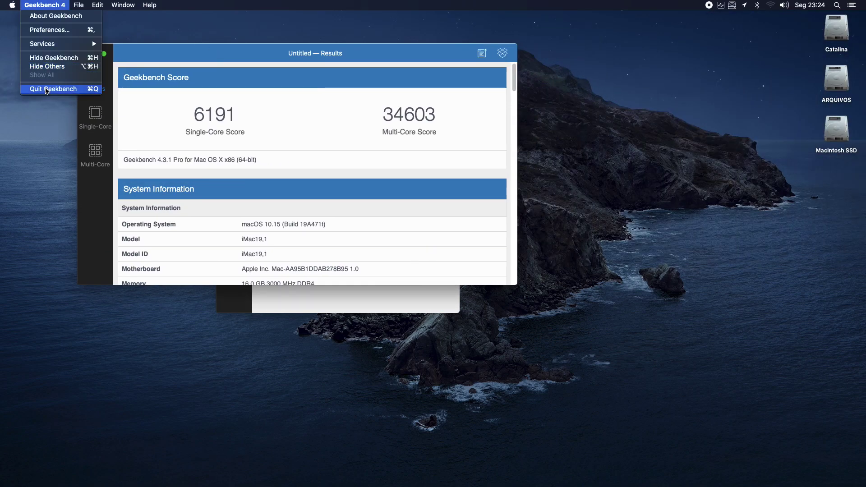
click(27, 87)
- Open the system report from About This Mac and inspect the KINGSTON SUV400S37240G drive under SATA/SATA Express
click(13, 5)
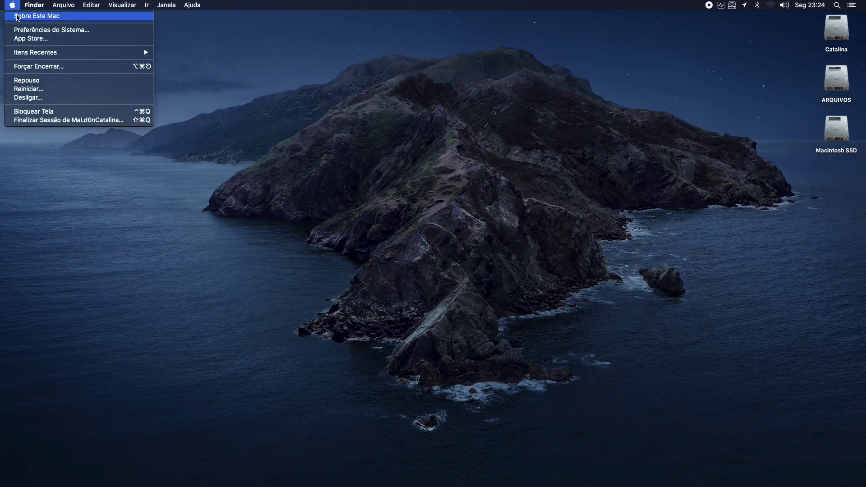
click(18, 16)
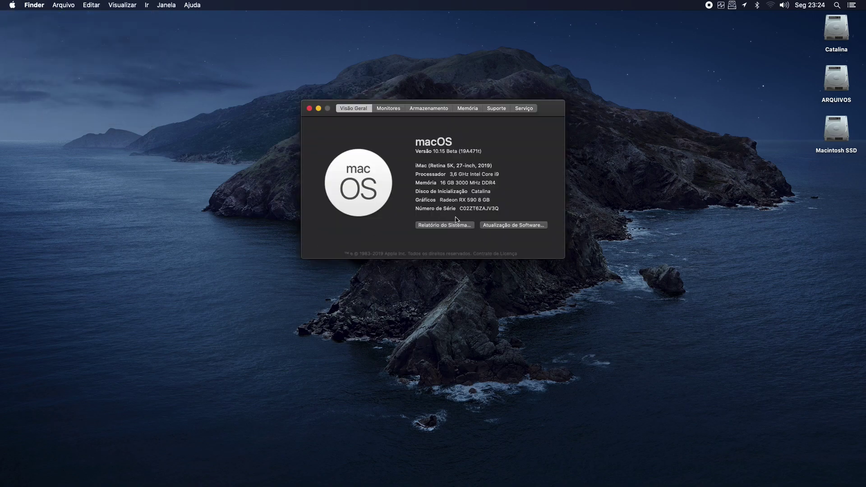
click(454, 225)
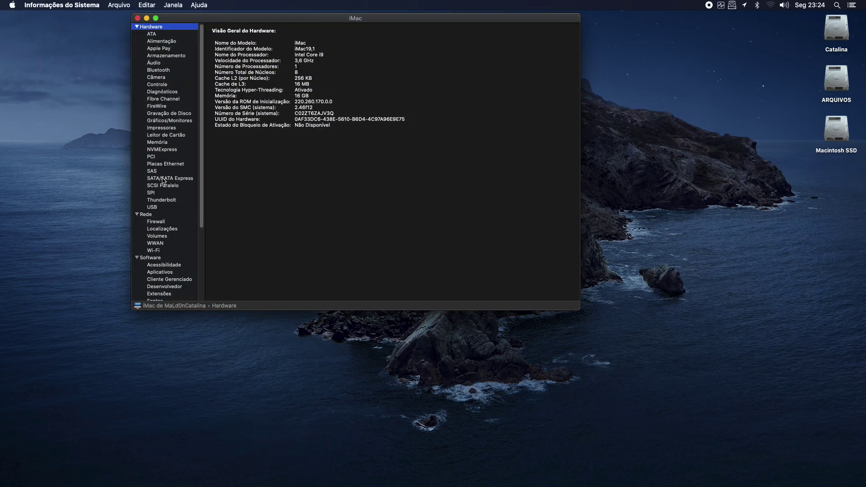
click(165, 178)
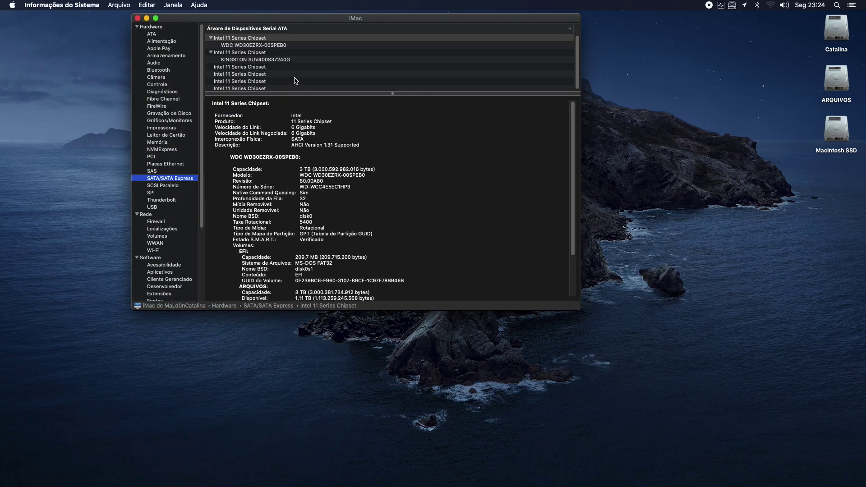
click(281, 60)
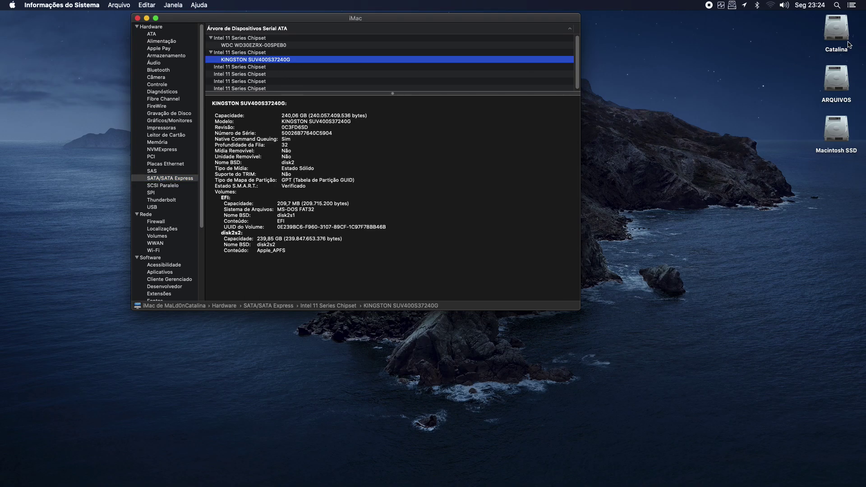
- Launch AJA System Test Lite, run the disk test on Catalina and close the Mojave MaLd0n disk window
click(737, 466)
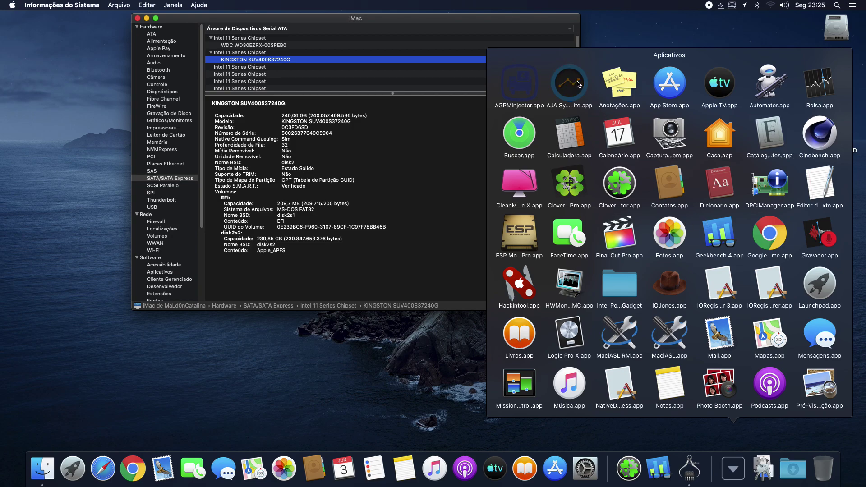
click(575, 113)
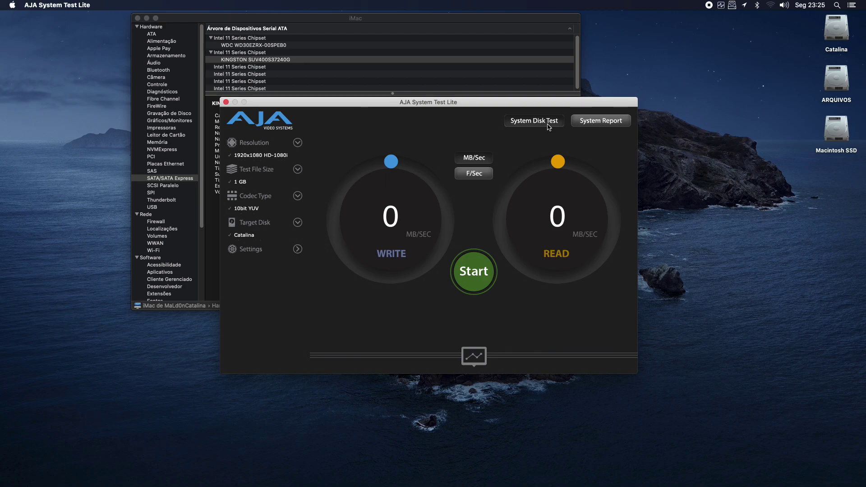
click(474, 271)
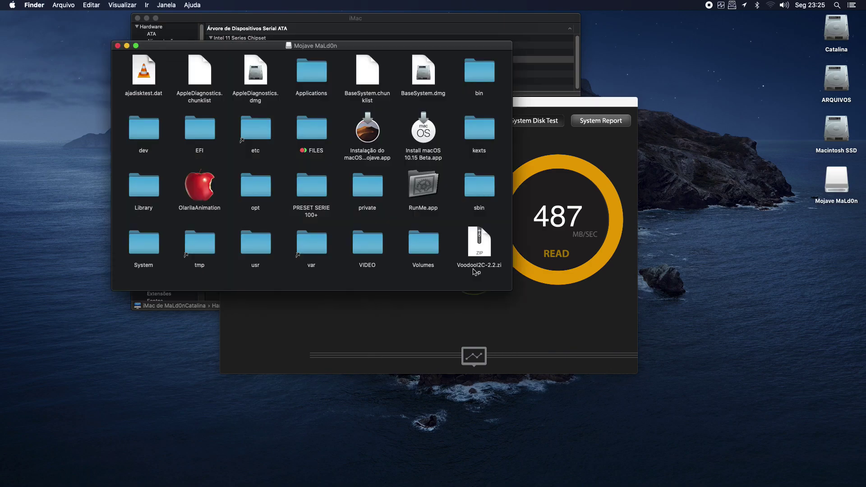
click(117, 45)
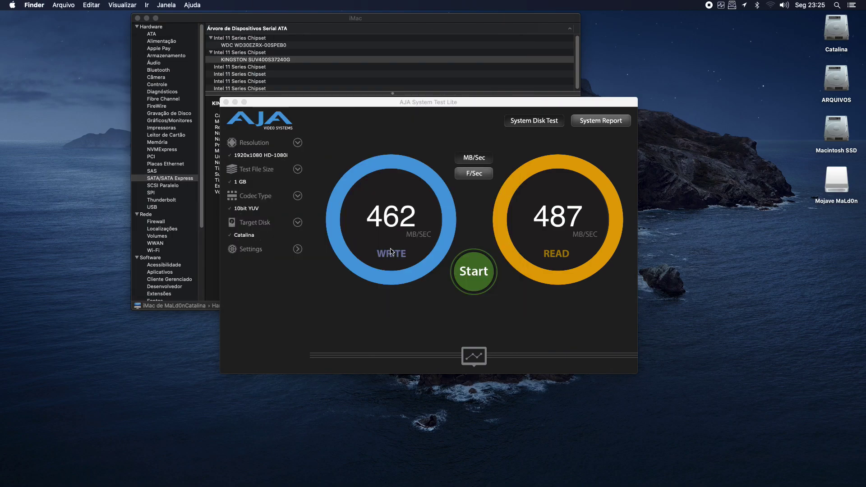
- Set the target disk to the Mojave MaLd0n volume and run the disk speed test on it
click(299, 226)
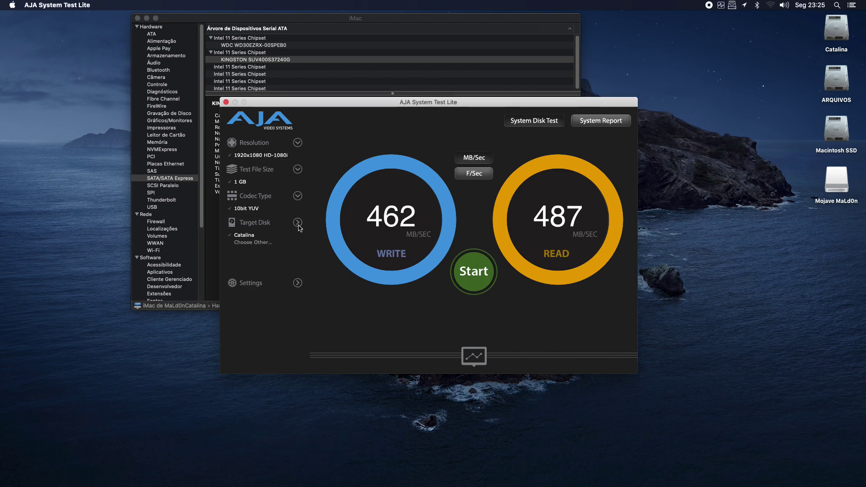
click(265, 243)
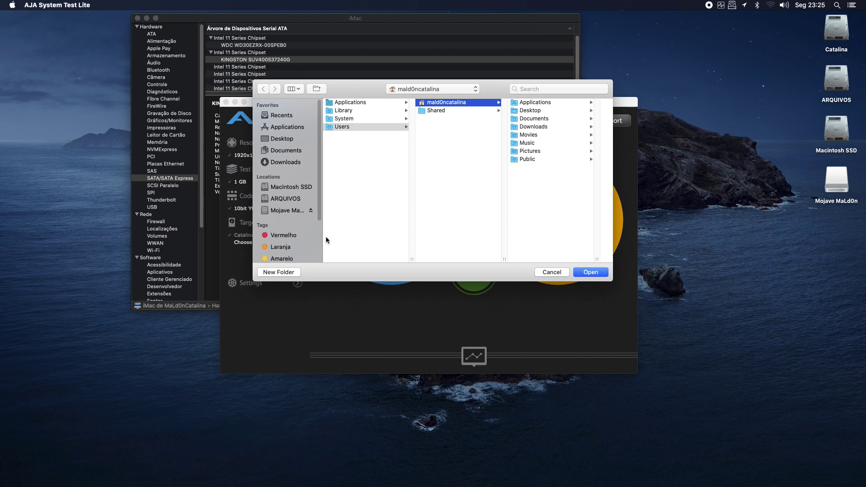
click(295, 211)
click(584, 273)
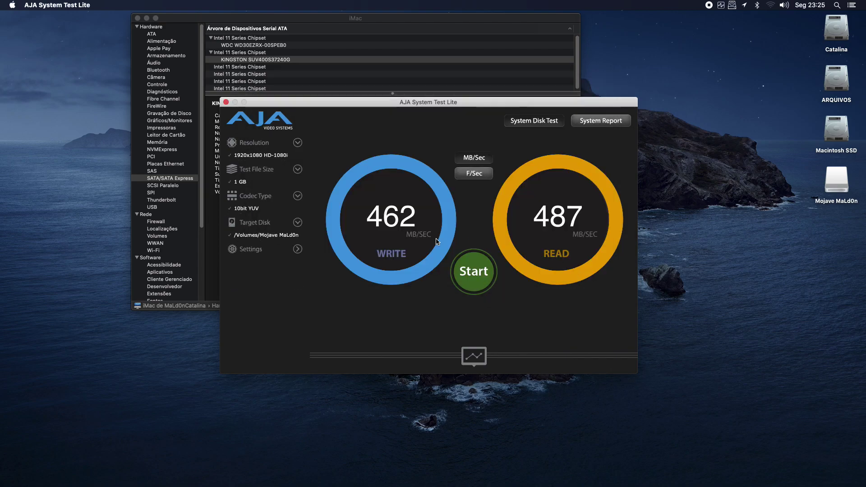
click(473, 271)
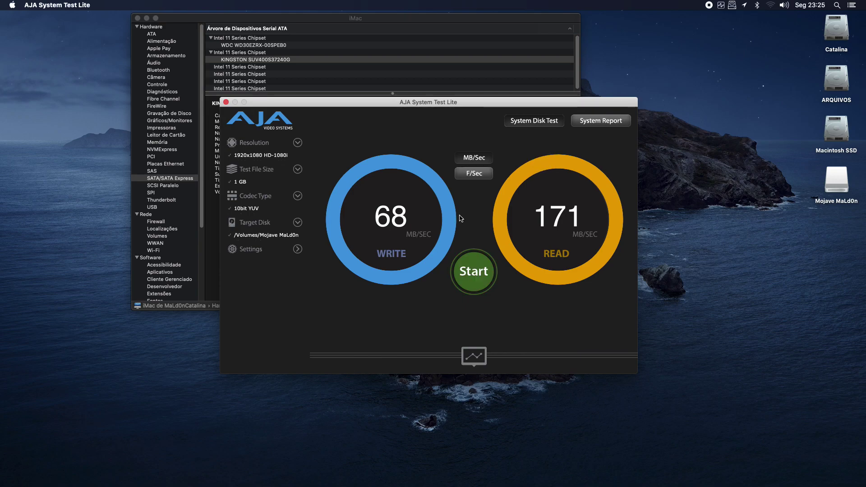
- Quit AJA System Test Lite and System Information
click(95, 4)
click(102, 64)
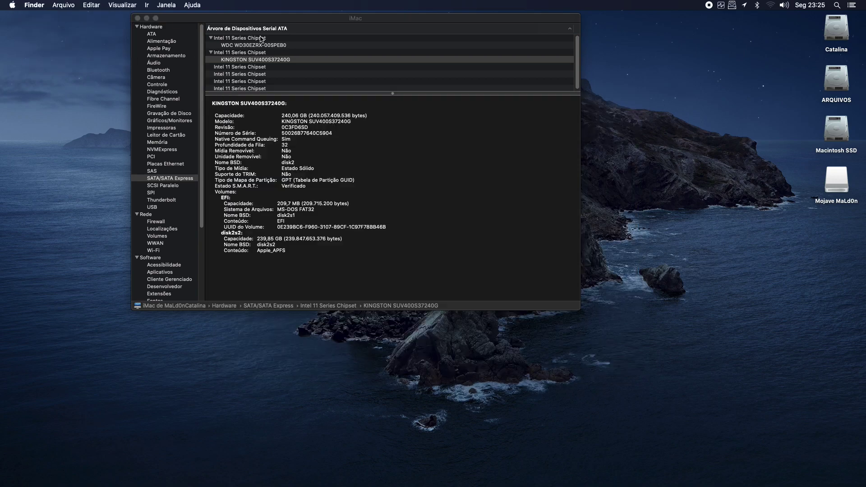
click(27, 6)
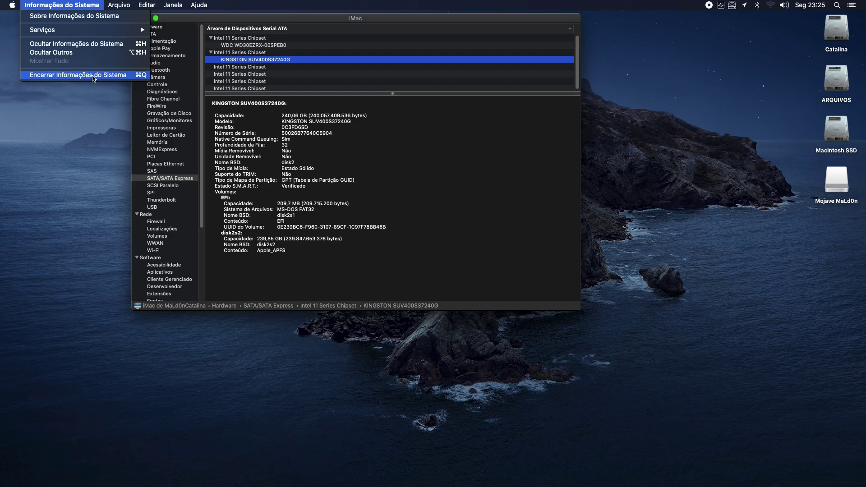
click(92, 75)
- Open the Catalina disk in Finder and show its Applications folder in an enlarged window
double_click(827, 52)
double_click(142, 137)
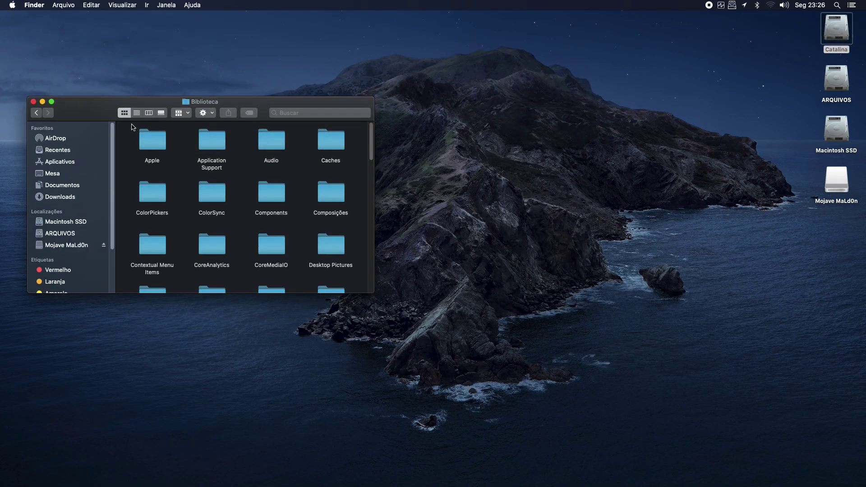
drag(100, 109, 207, 72)
click(143, 75)
click(298, 105)
double_click(298, 106)
double_click(189, 76)
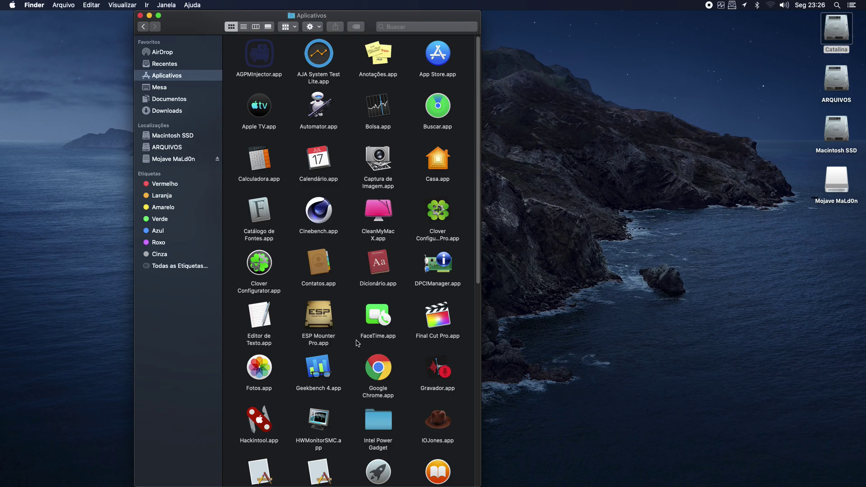
- Open DPCIManager to check the network, audio and storage devices on its status page, and quit it
double_click(439, 262)
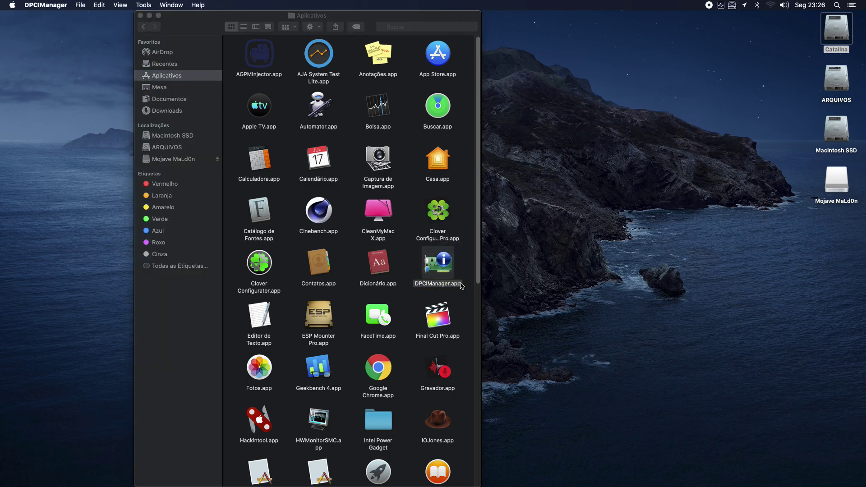
drag(371, 145, 380, 66)
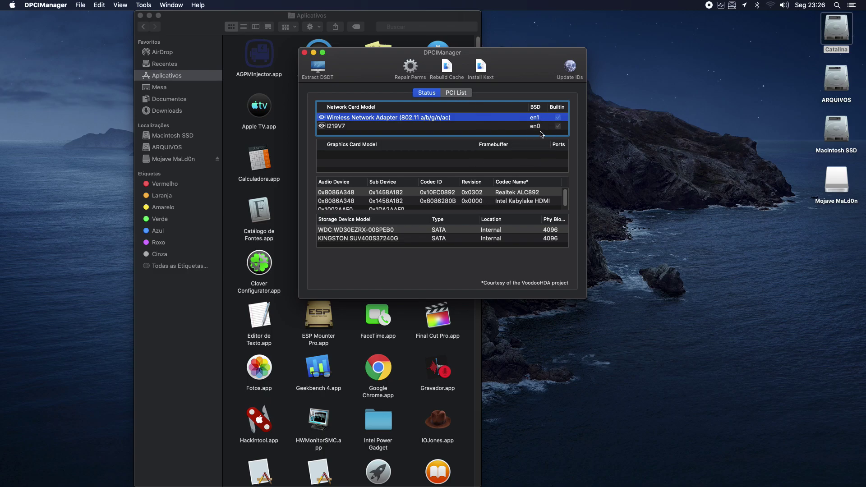
click(53, 5)
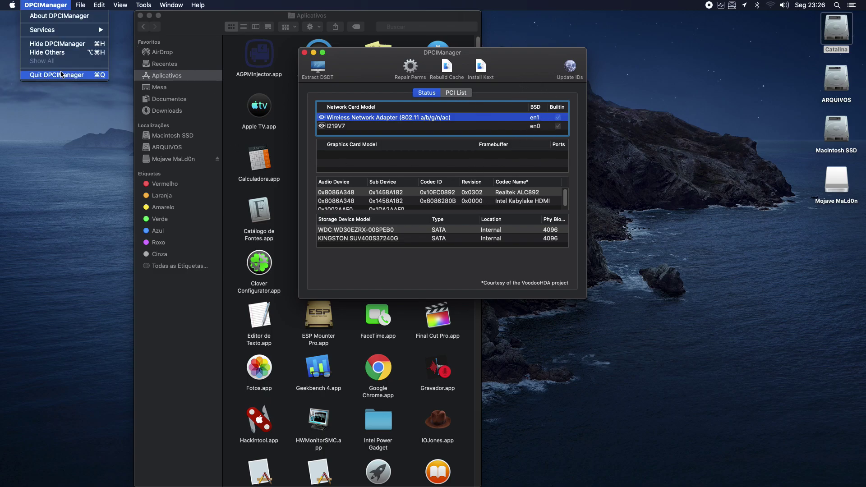
click(62, 75)
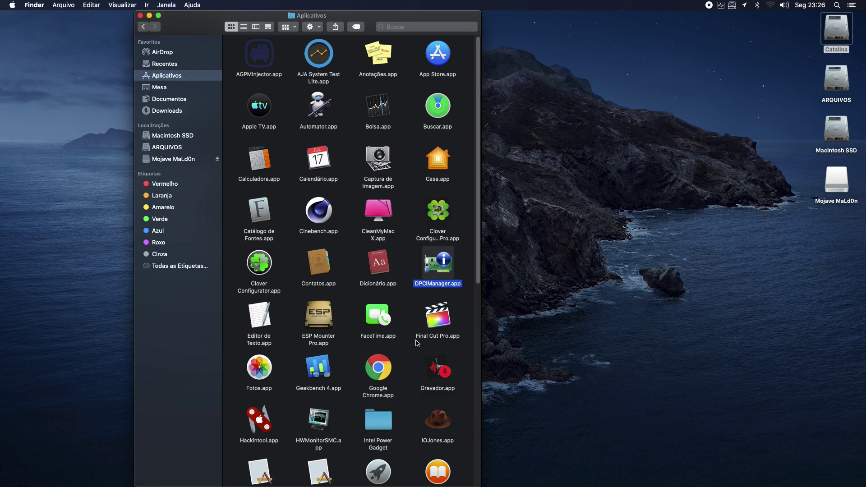
- Launch Final Cut Pro from the Applications folder
scroll(416, 342, down, 5)
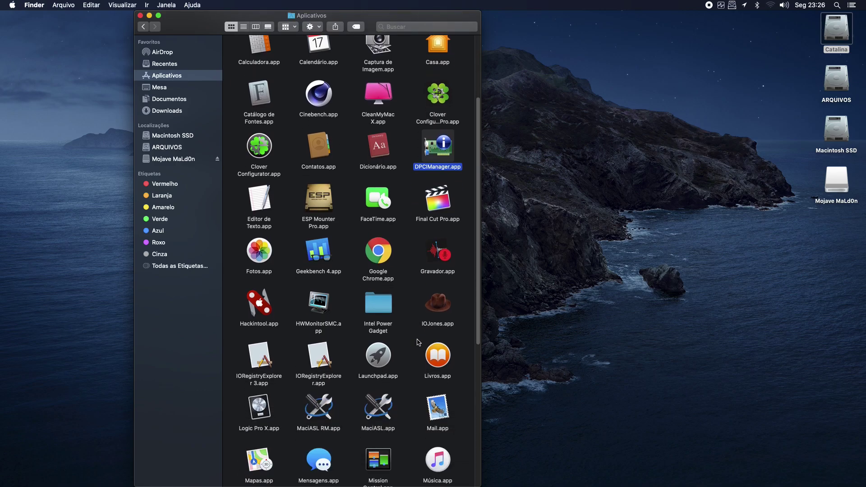
click(432, 197)
double_click(433, 198)
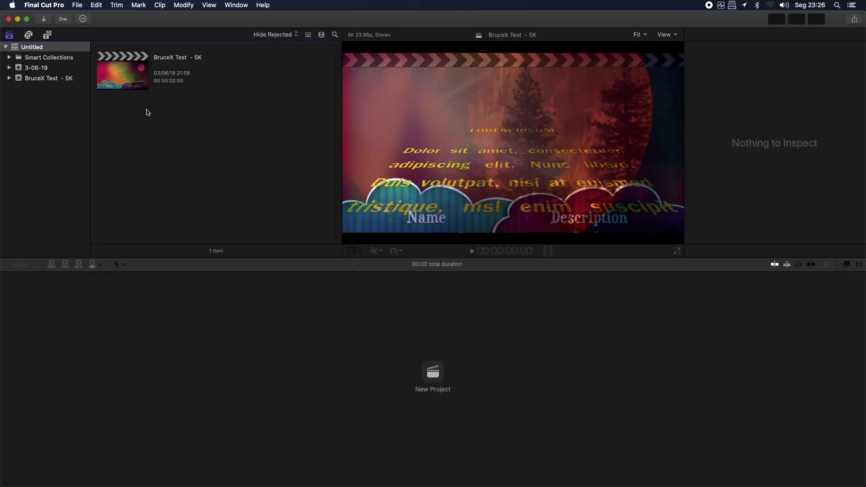
- Export the BruceX Test - 5K project to the Desktop as a Master File in source Apple ProRes 422, and show the background tasks
click(854, 19)
click(790, 64)
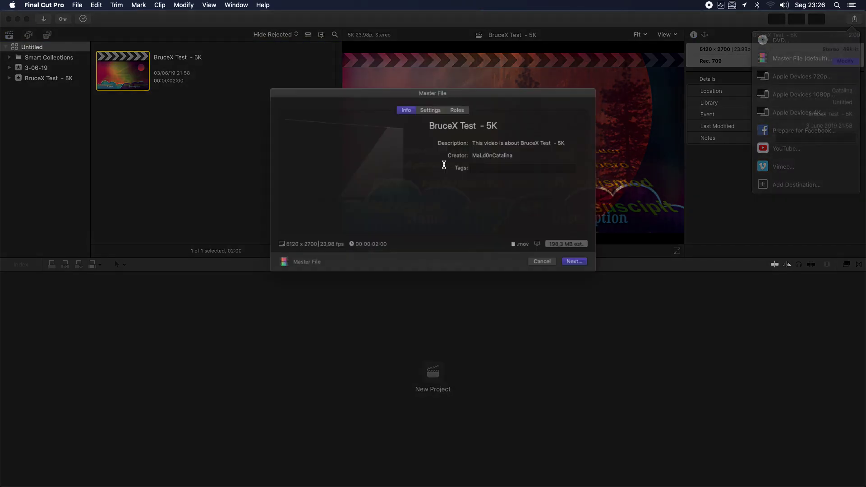
click(430, 104)
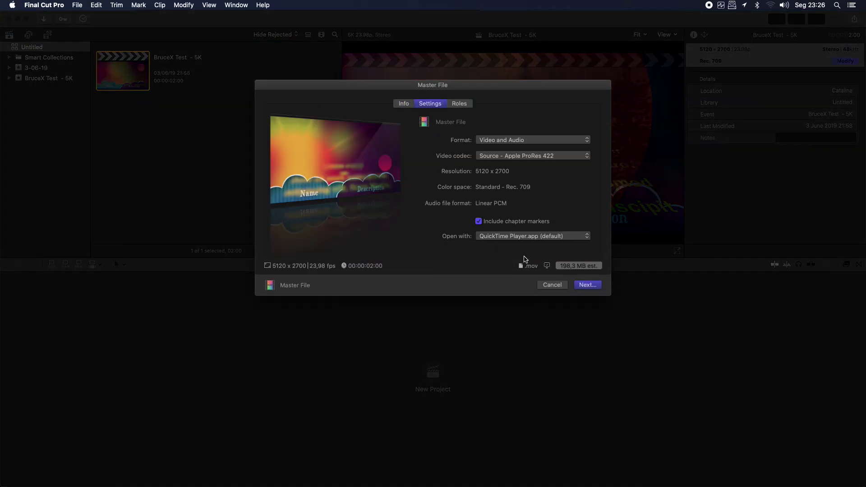
click(588, 285)
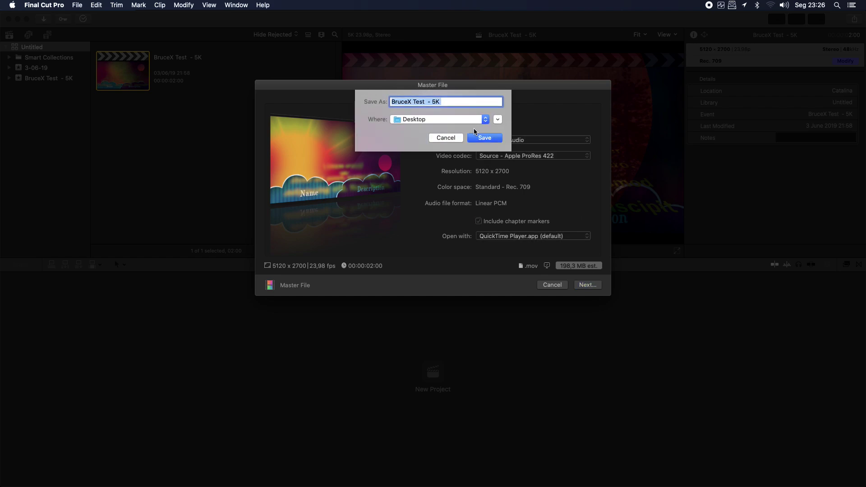
click(488, 142)
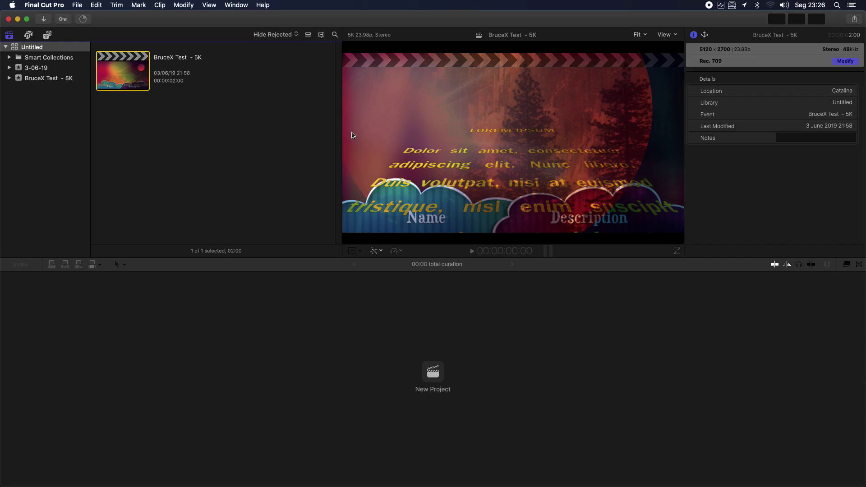
click(84, 19)
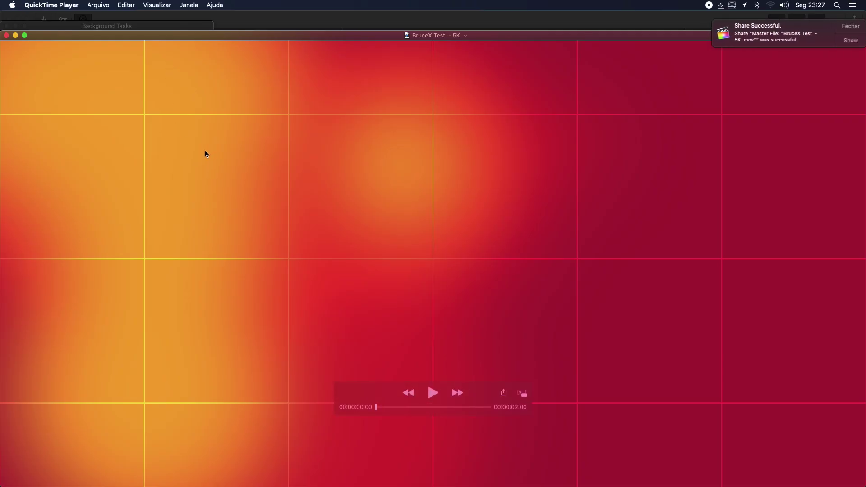
- Quit QuickTime Player with the exported movie, and quit Final Cut Pro
key(super+q)
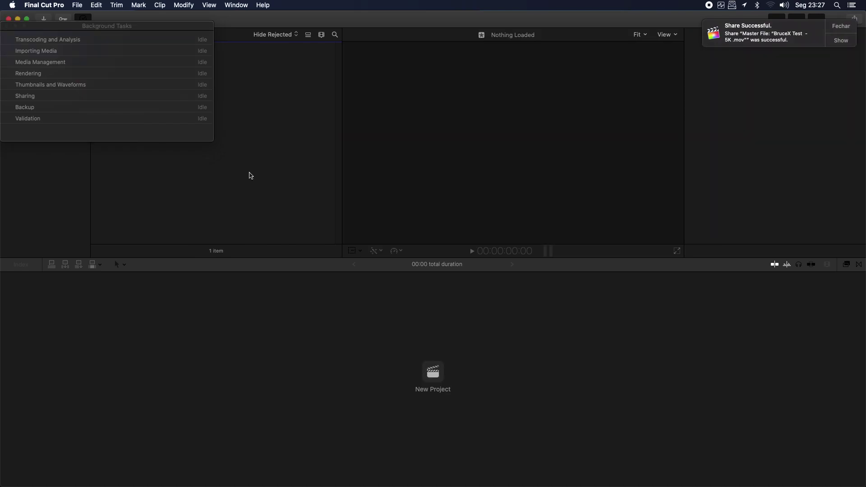
key(super+q)
- Launch Cinebench from the Applications folder and close the Finder window
scroll(375, 266, down, 5)
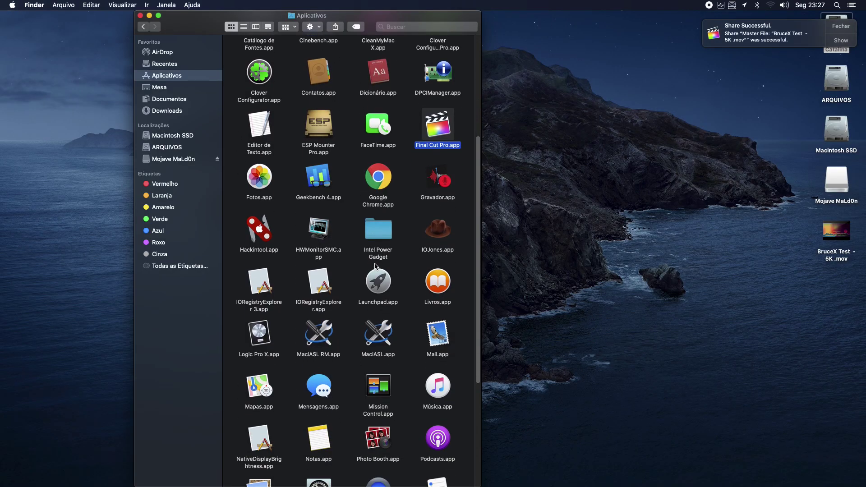
scroll(431, 298, up, 10)
click(318, 212)
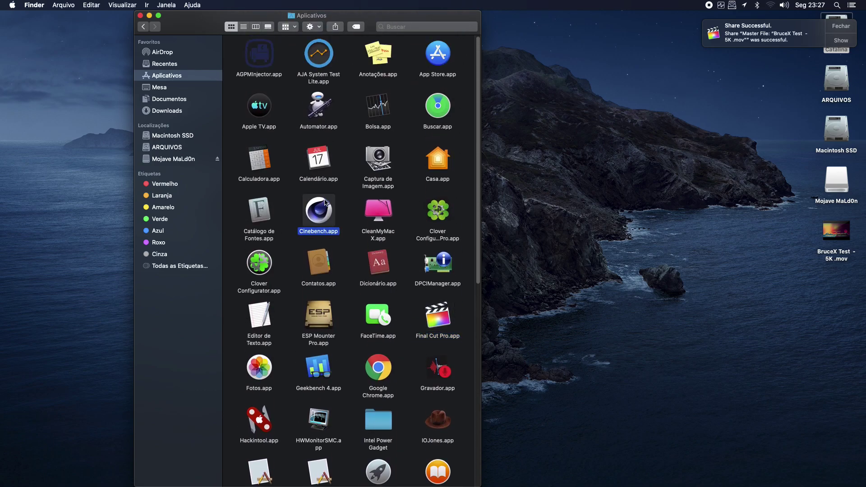
click(140, 15)
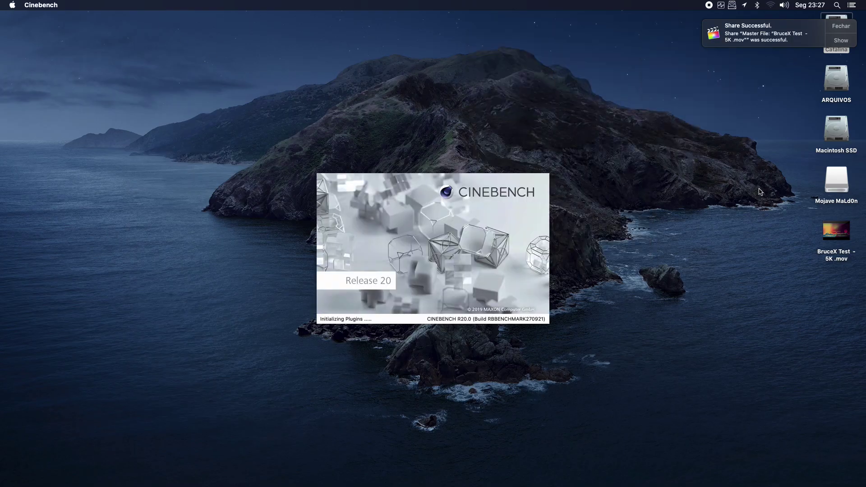
- Dismiss the share notification and start the Cinebench R20 CPU test
click(840, 26)
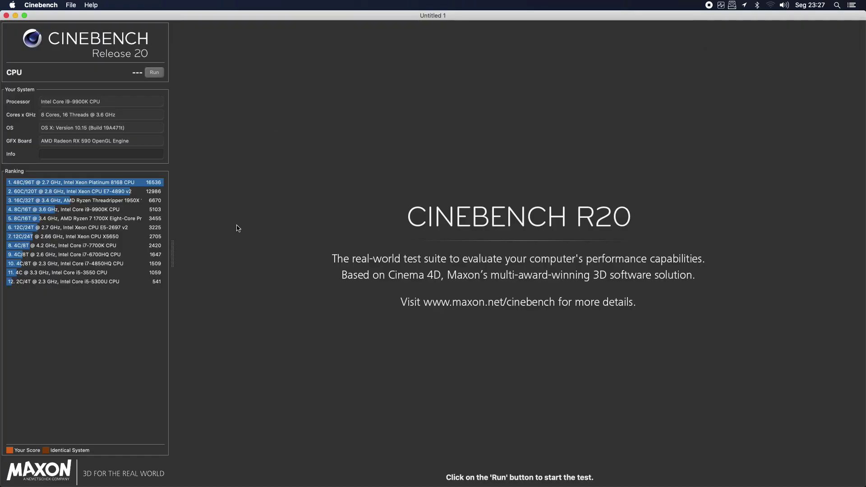
click(154, 74)
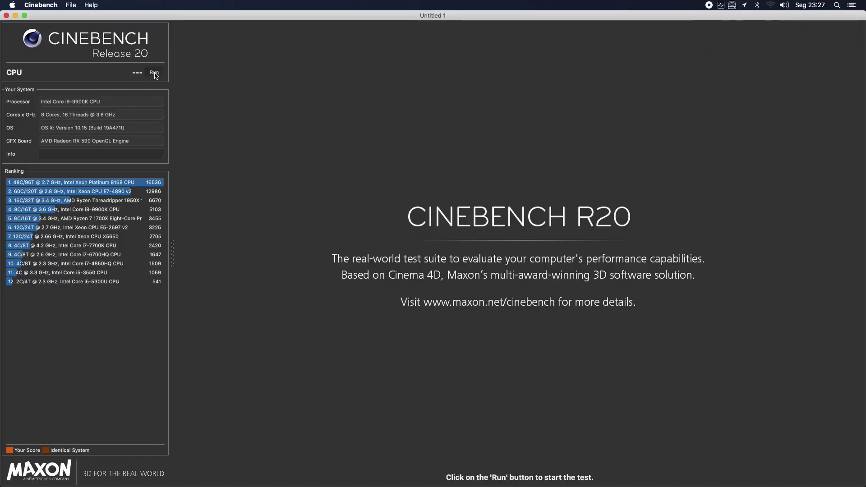